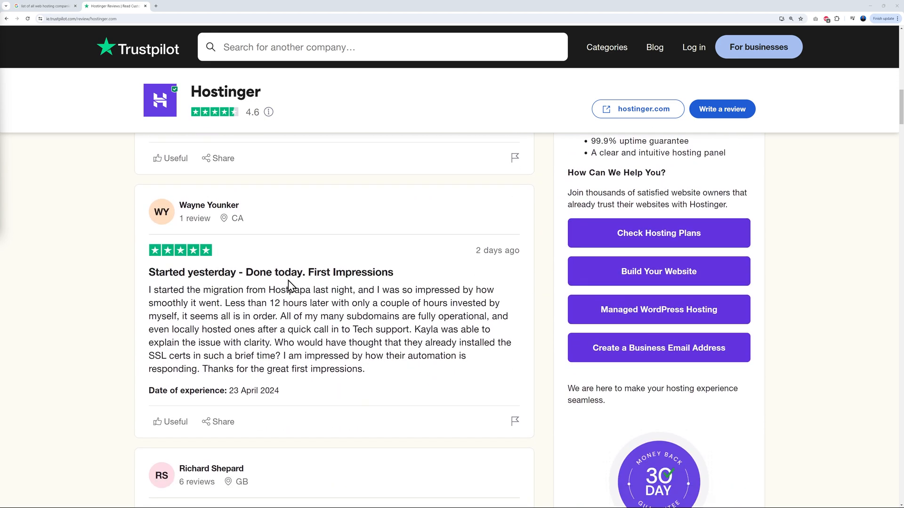
Step: Read through the customer reviews of Hostinger on Trustpilot
scroll(536, 351, "down", 1)
scroll(539, 353, "down", 5)
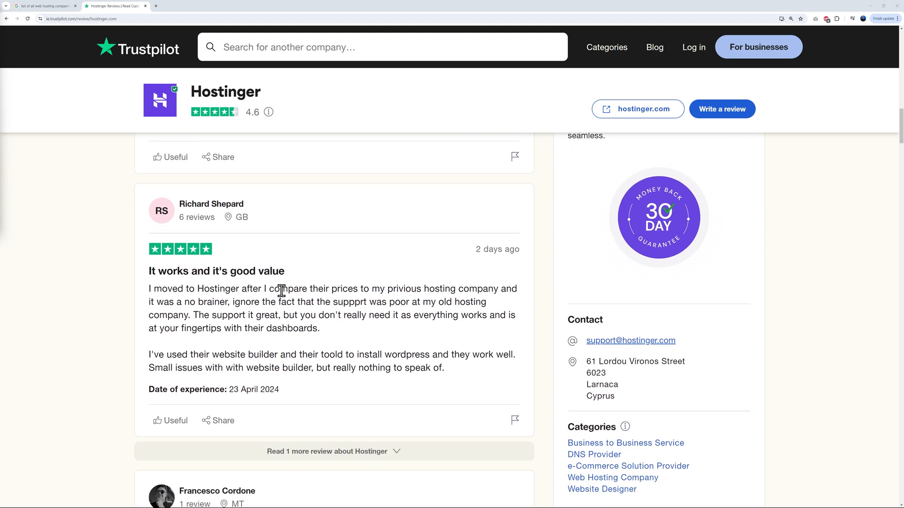
scroll(505, 335, "down", 3)
scroll(515, 334, "down", 2)
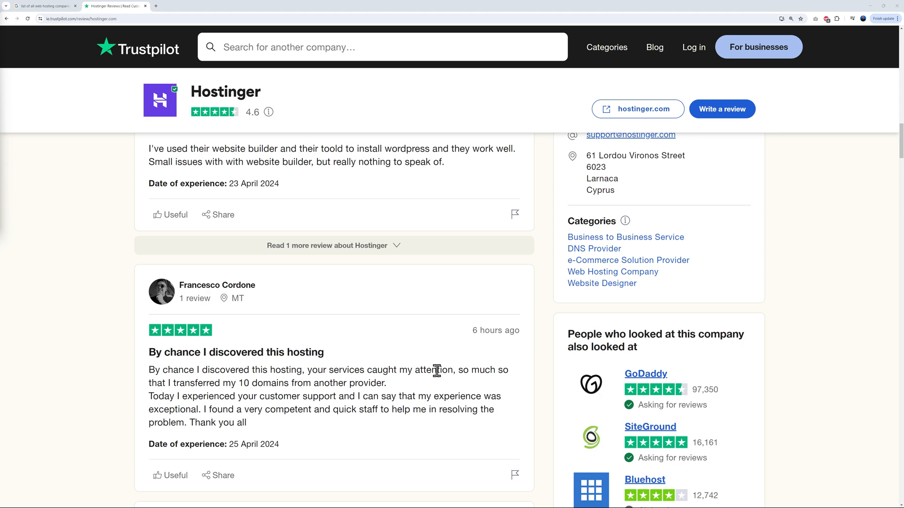
scroll(540, 365, "down", 5)
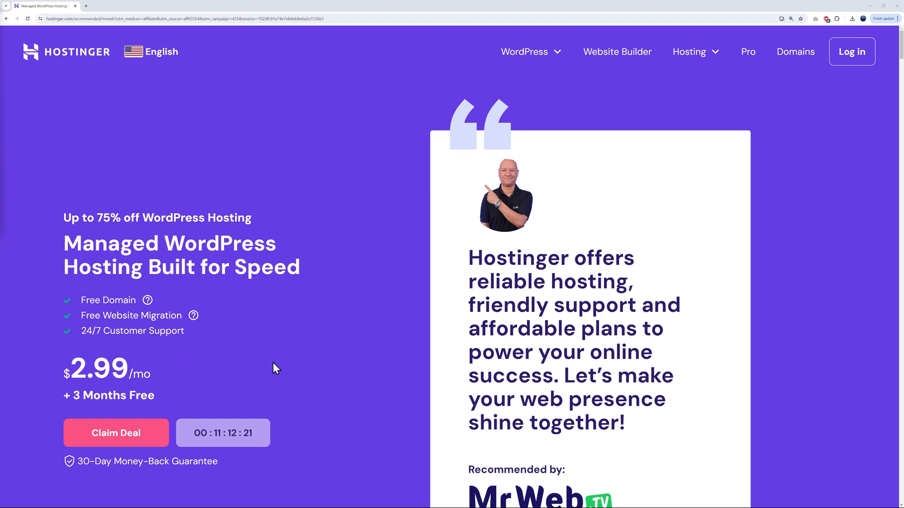
Step: Claim the WordPress hosting deal, compare the plans' features and add the Premium plan to the cart
left_click(131, 436)
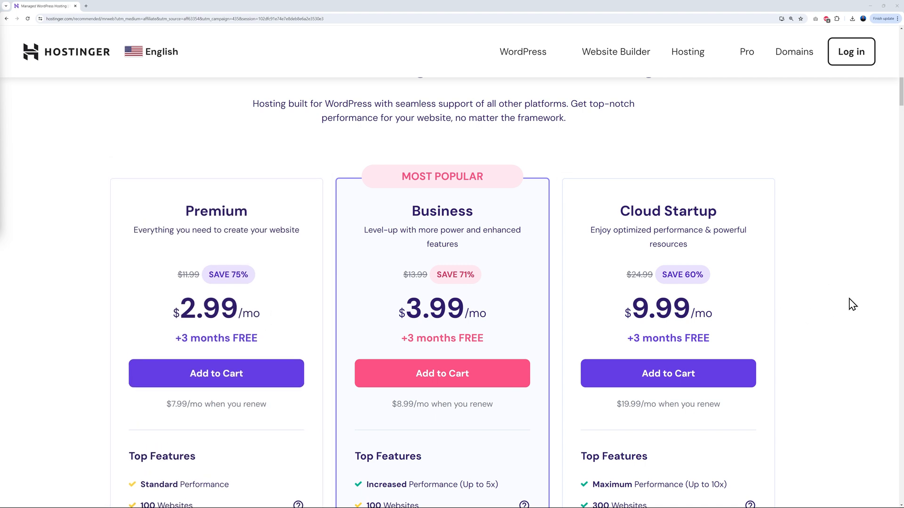
scroll(853, 301, "down", 1)
scroll(853, 302, "down", 4)
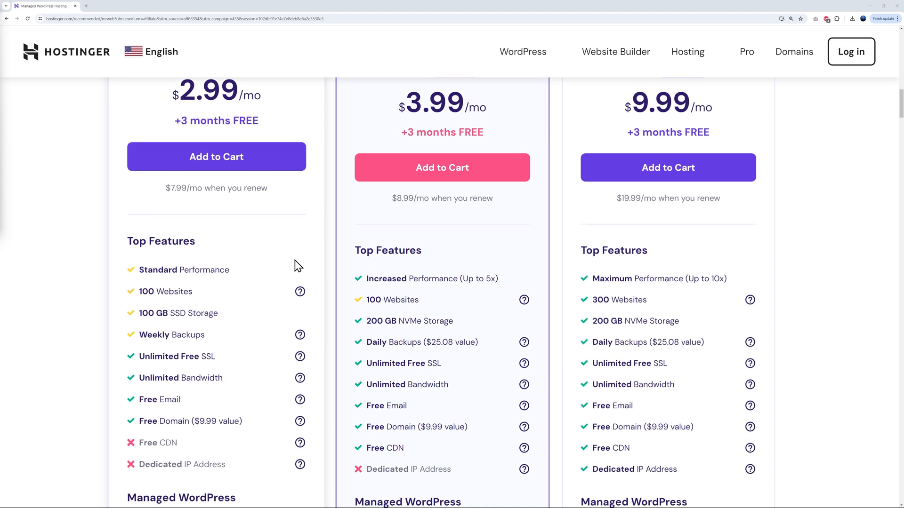
left_click(233, 162)
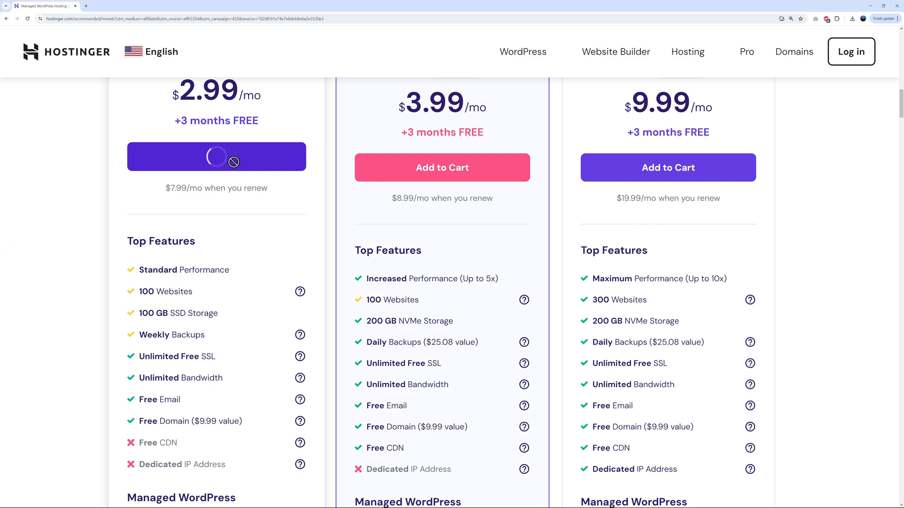
Step: Apply the coupon code MRWEB to the 48-month Premium Web Hosting order and check the plan discount
scroll(776, 325, "down", 3)
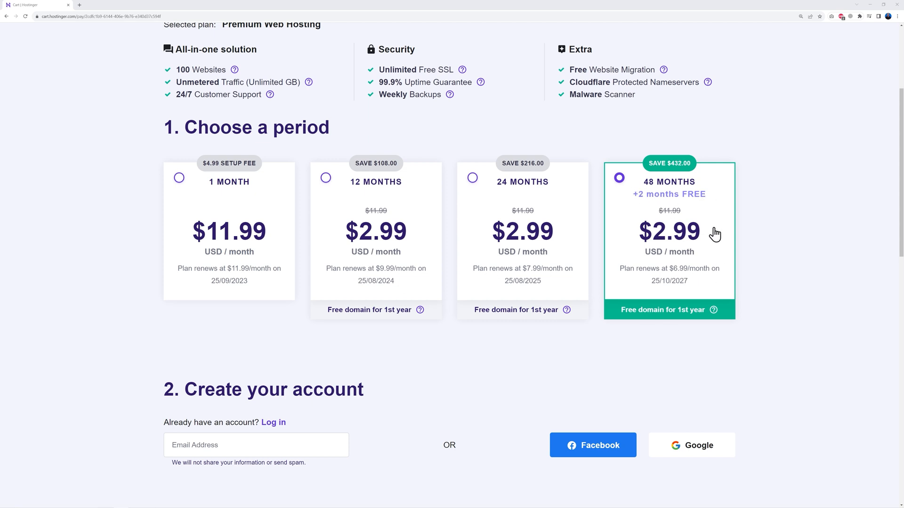
scroll(763, 242, "down", 6)
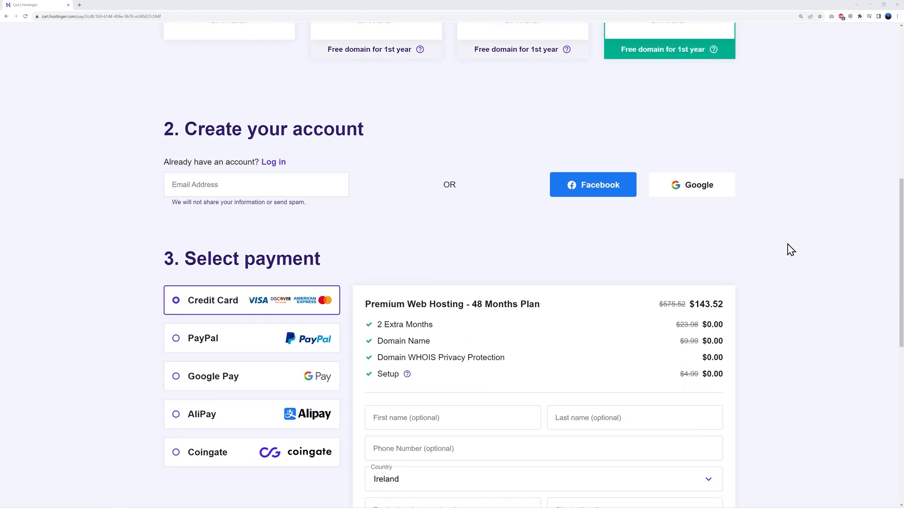
scroll(471, 160, "down", 1)
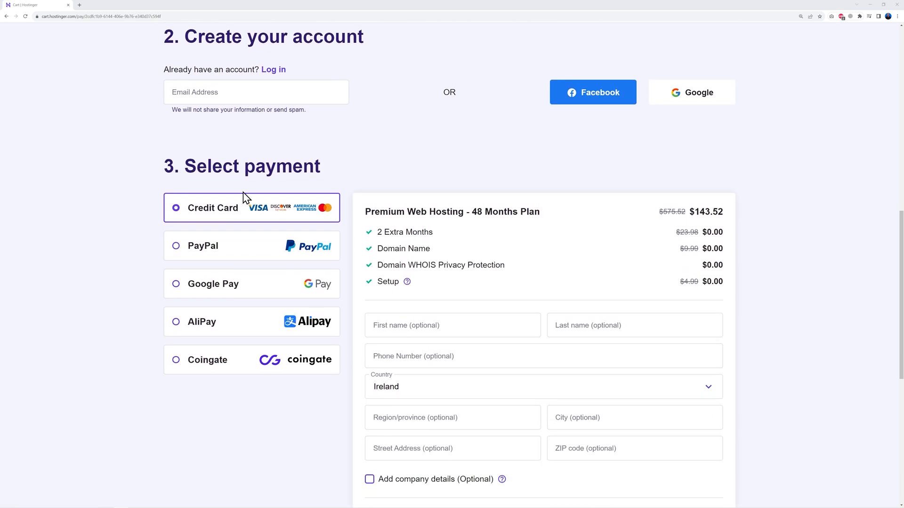
scroll(746, 372, "down", 2)
scroll(746, 371, "down", 2)
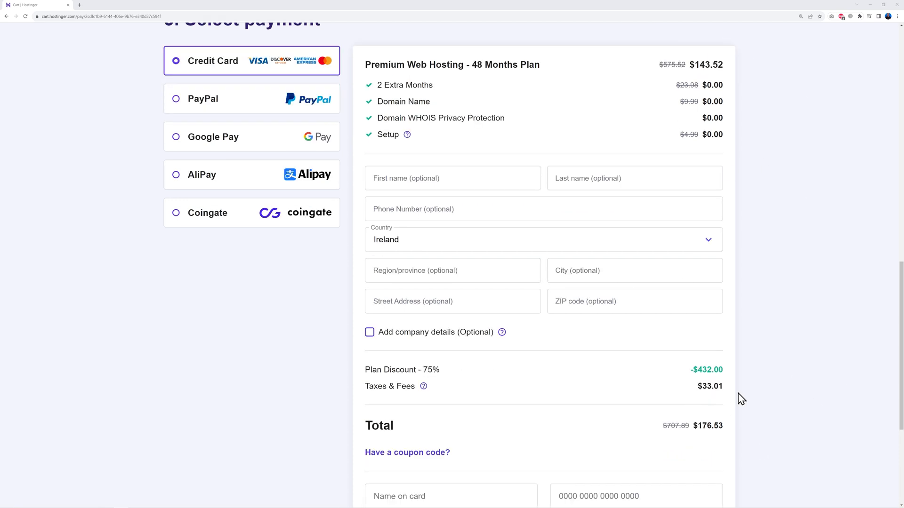
scroll(758, 361, "down", 3)
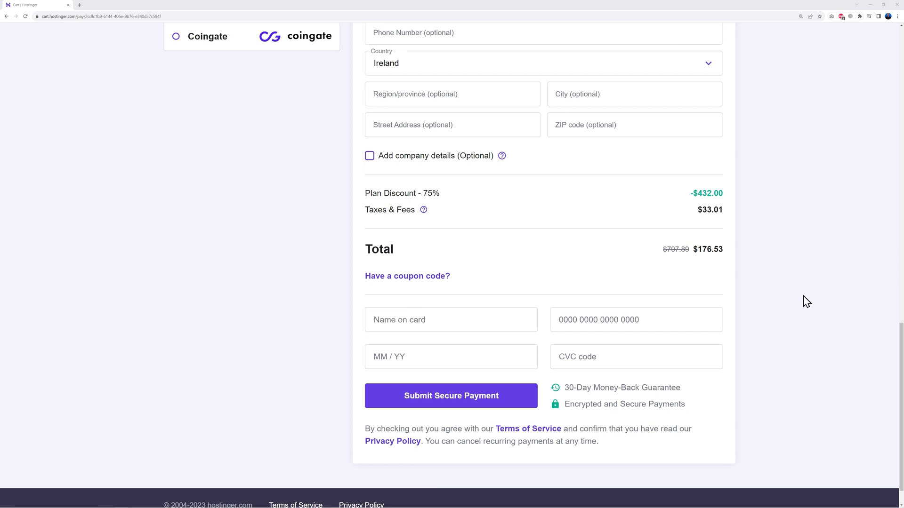
left_click(439, 280)
left_click(469, 306)
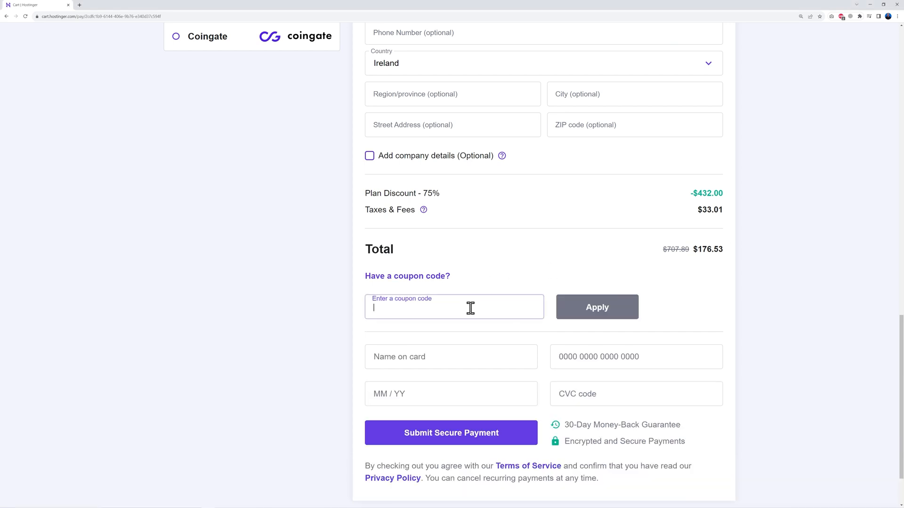
type("MRWEB")
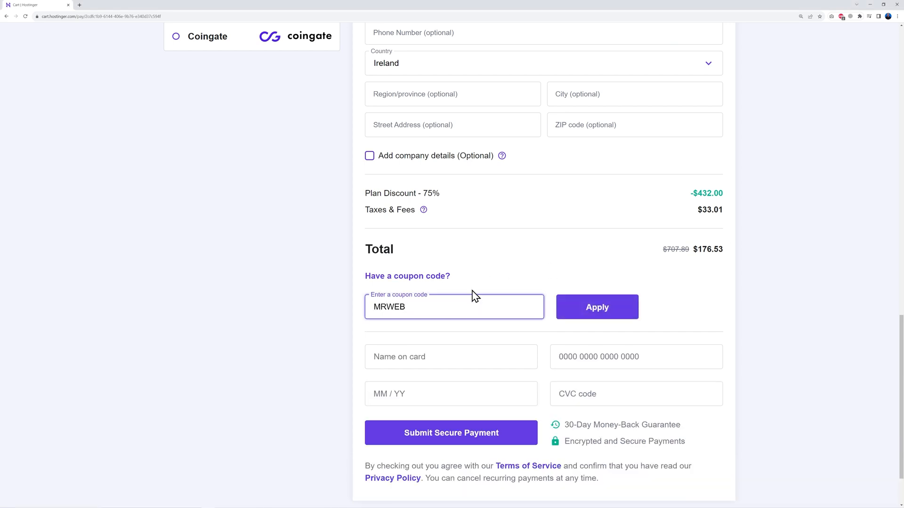
left_click(648, 280)
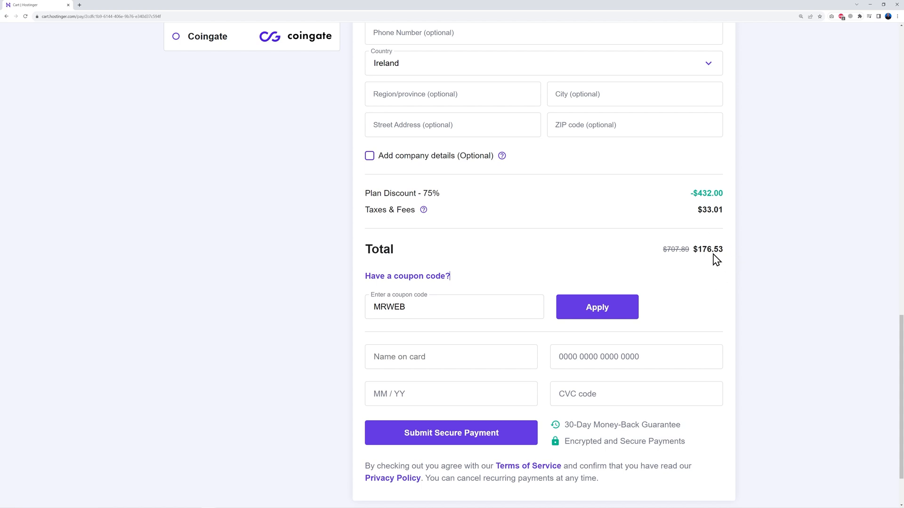
left_click(598, 320)
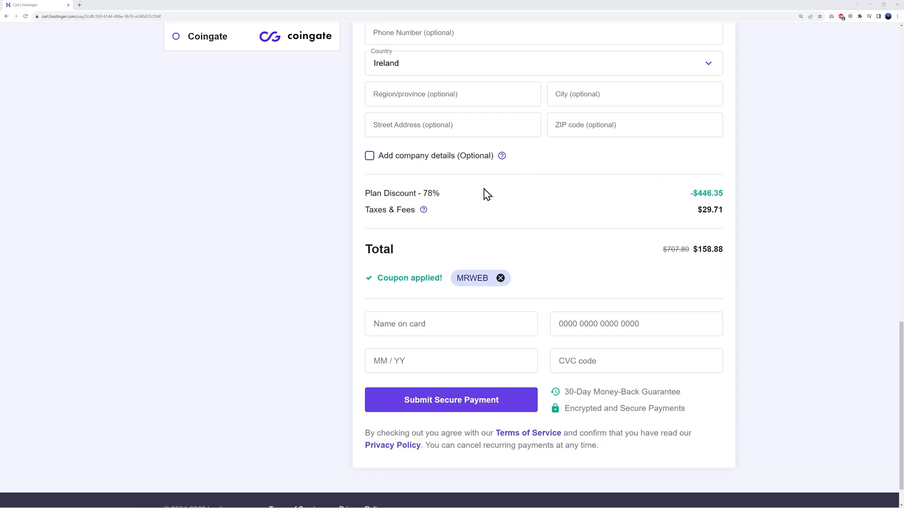
double_click(424, 193)
left_click(487, 207)
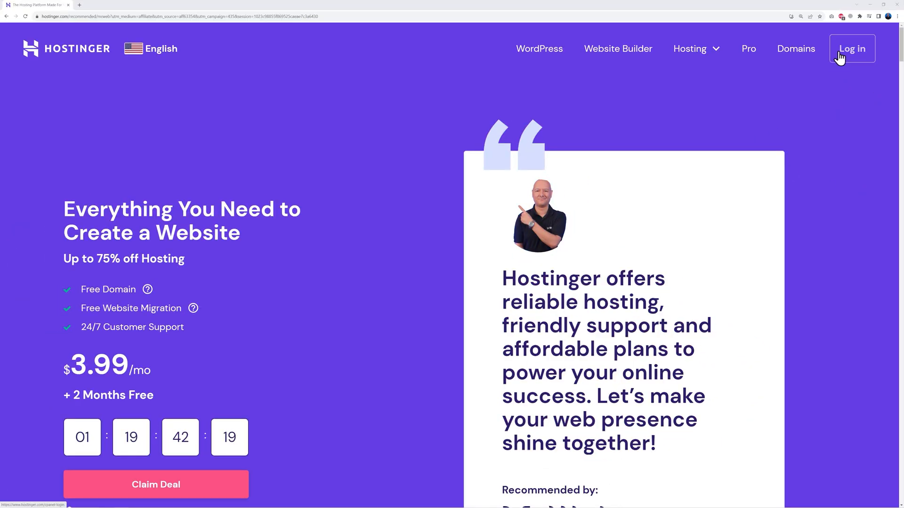
Step: Log in to the Hostinger account with the saved credentials and open the free domain claim
left_click(840, 56)
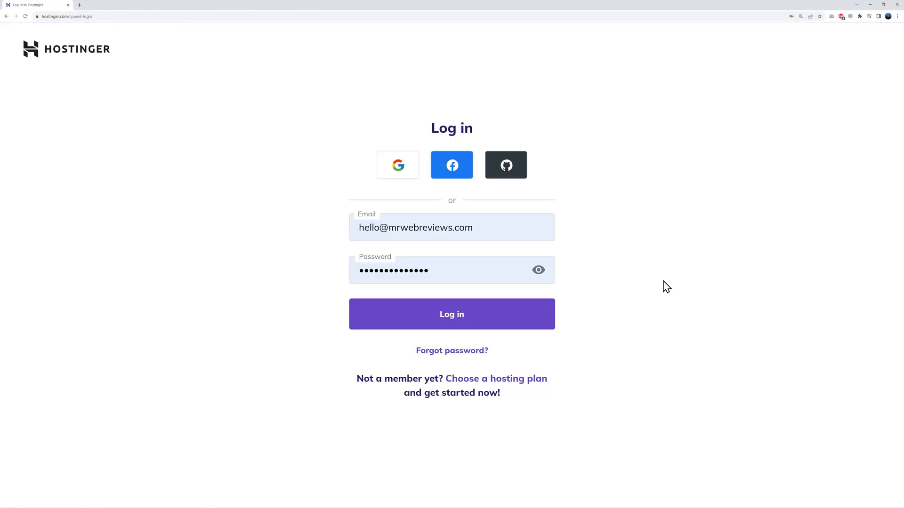
left_click(461, 324)
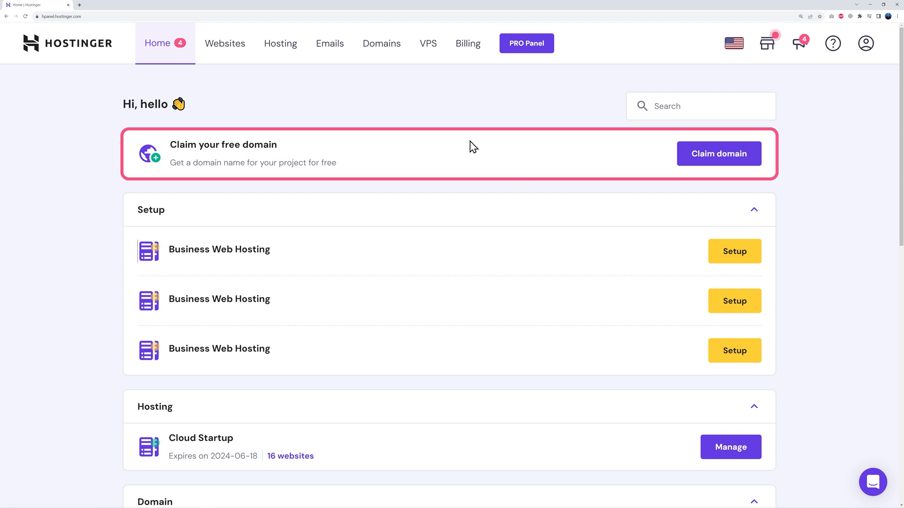
left_click(718, 163)
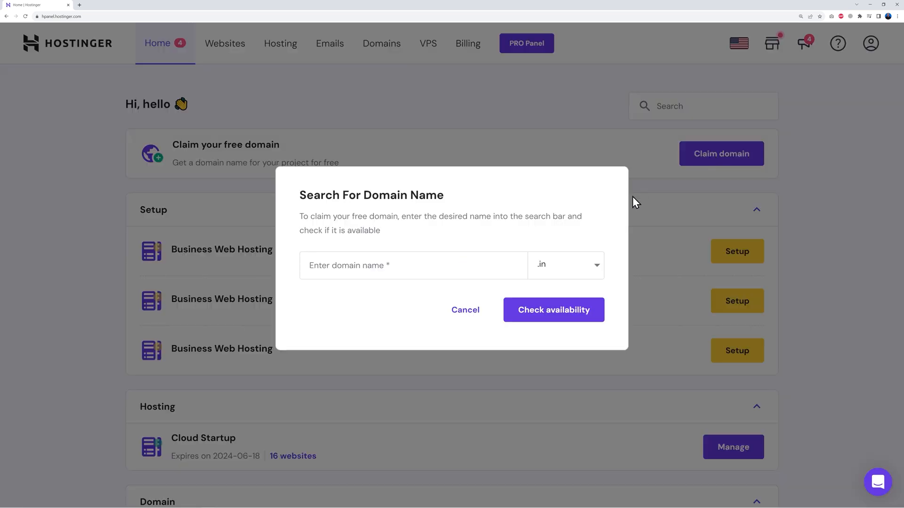
Step: Enter yourdomainname with the .com extension in the domain search and check its availability
left_click(380, 267)
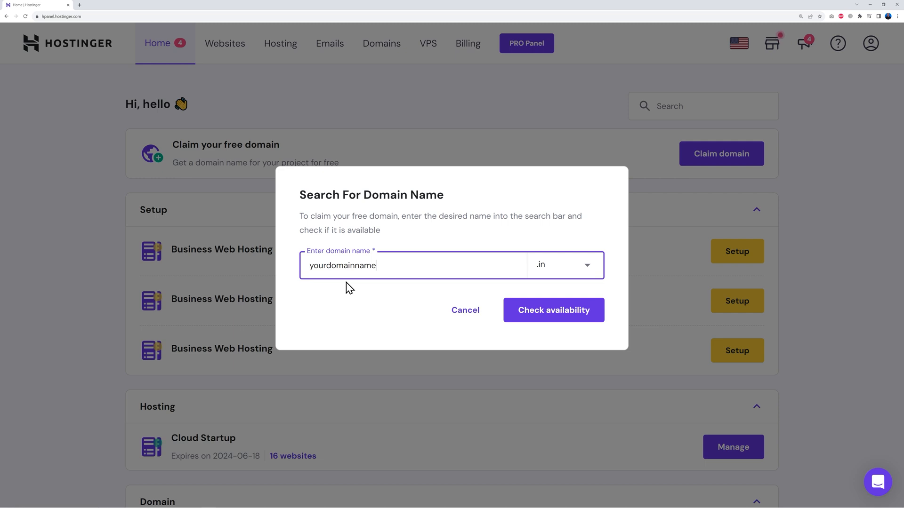
left_click(544, 265)
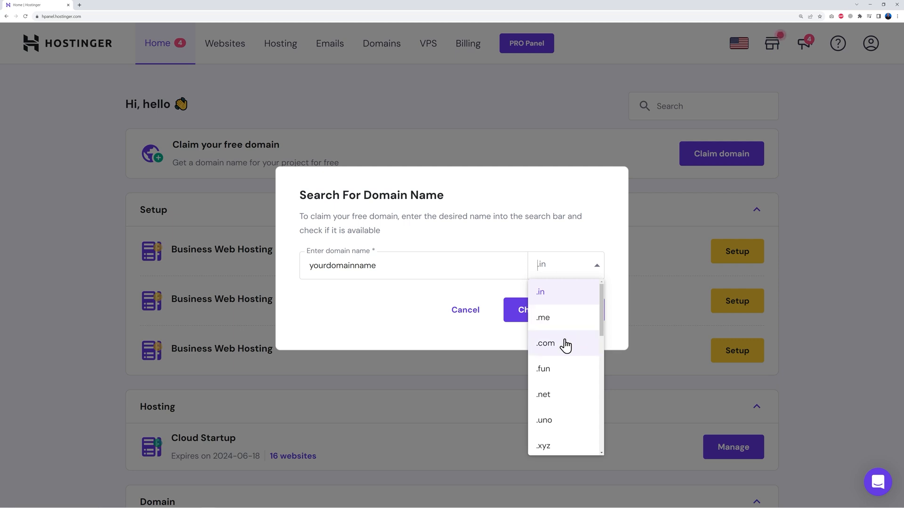
scroll(570, 388, "down", 1)
scroll(570, 388, "down", 5)
scroll(570, 396, "down", 2)
scroll(571, 407, "down", 1)
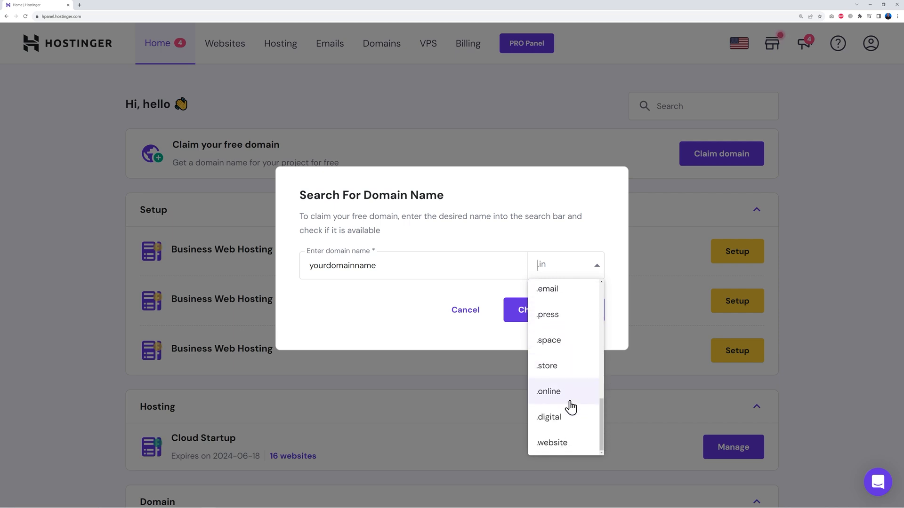
scroll(570, 407, "up", 8)
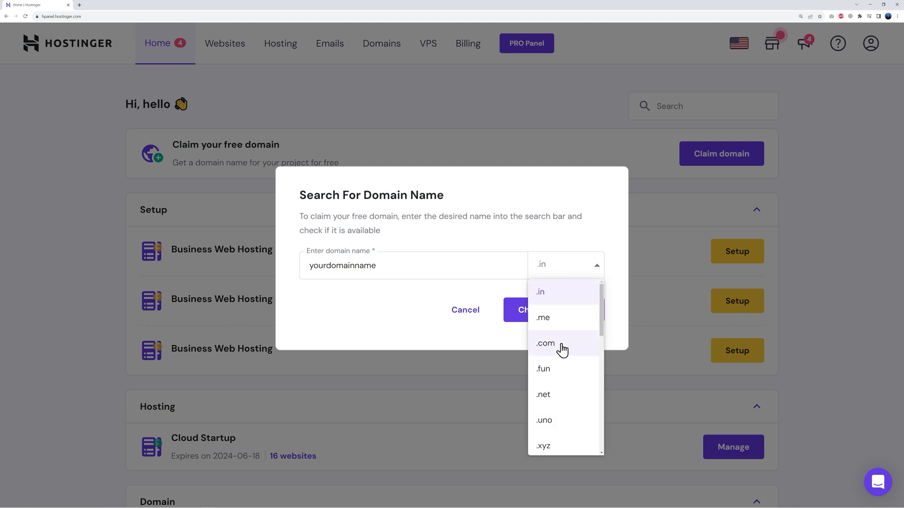
left_click(562, 350)
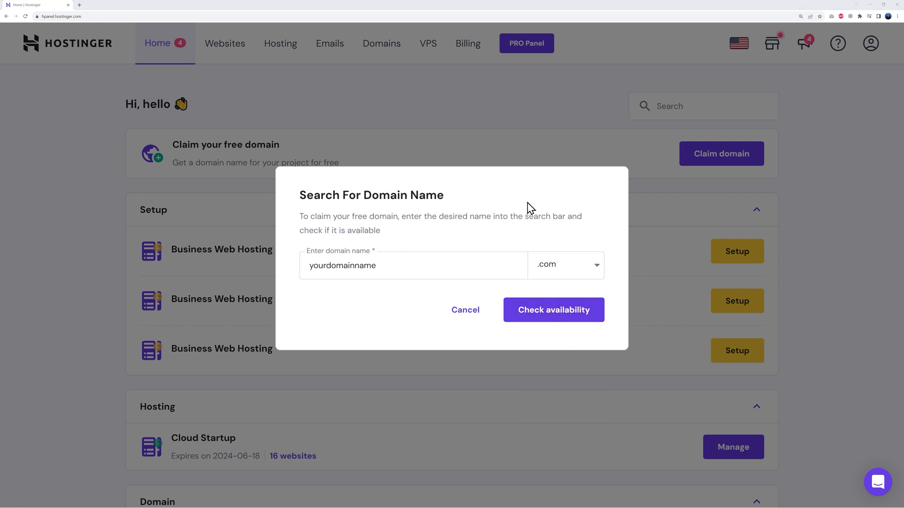
left_click(555, 311)
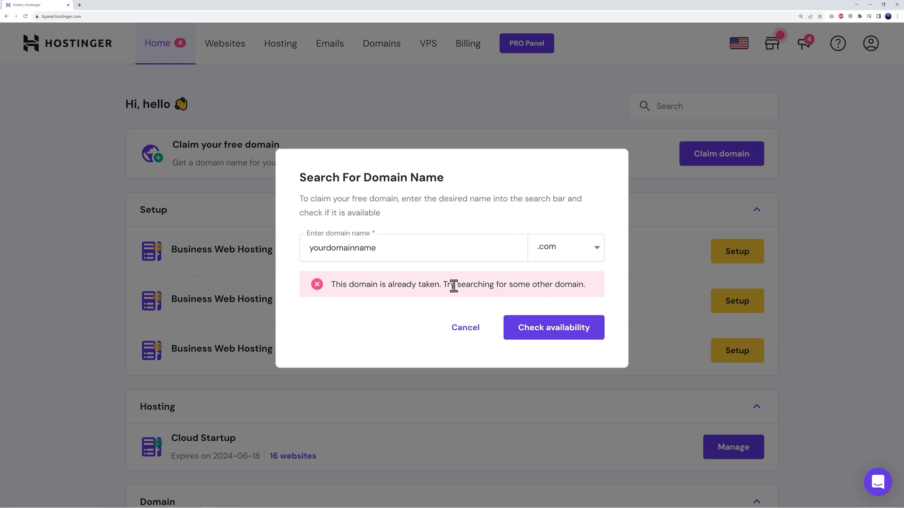
Step: Replace the domain name with learnwithmrweb, check its availability and claim learnwithmrweb.com for free
left_click_drag(306, 248, 413, 248)
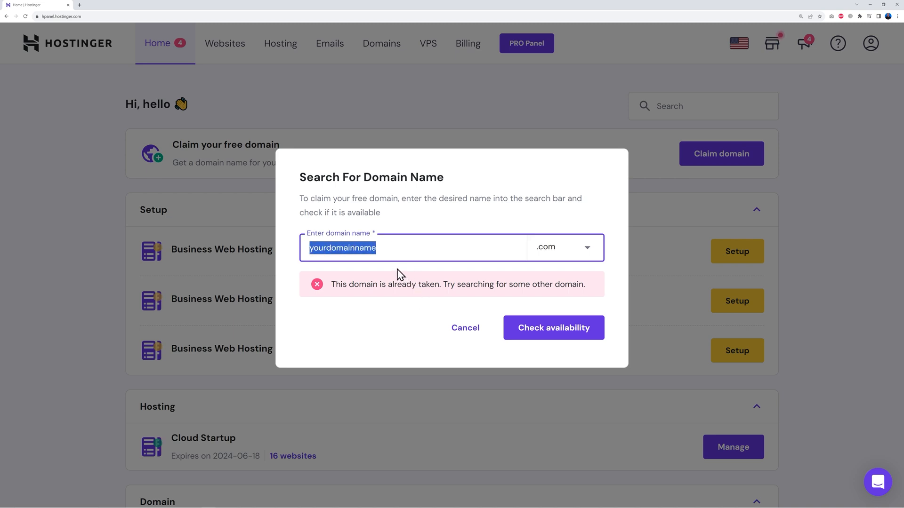
type("learnwithmrweb")
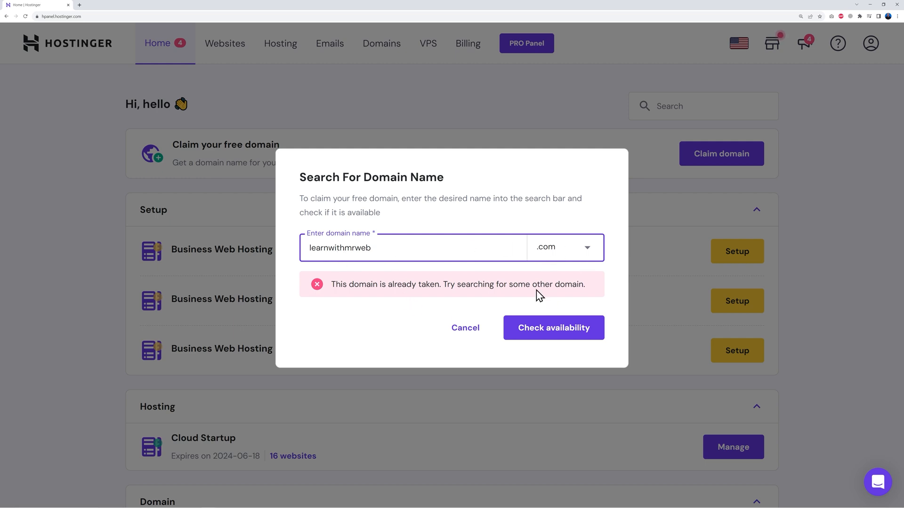
left_click(546, 332)
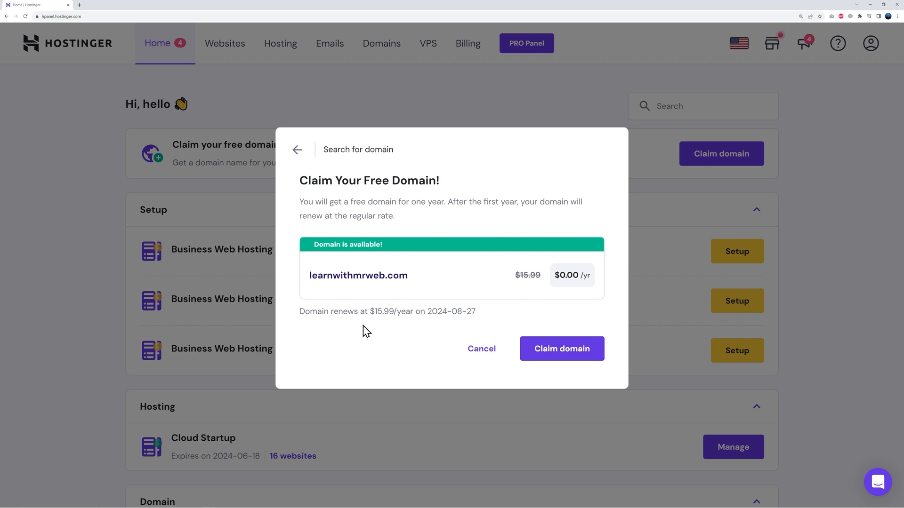
left_click(561, 356)
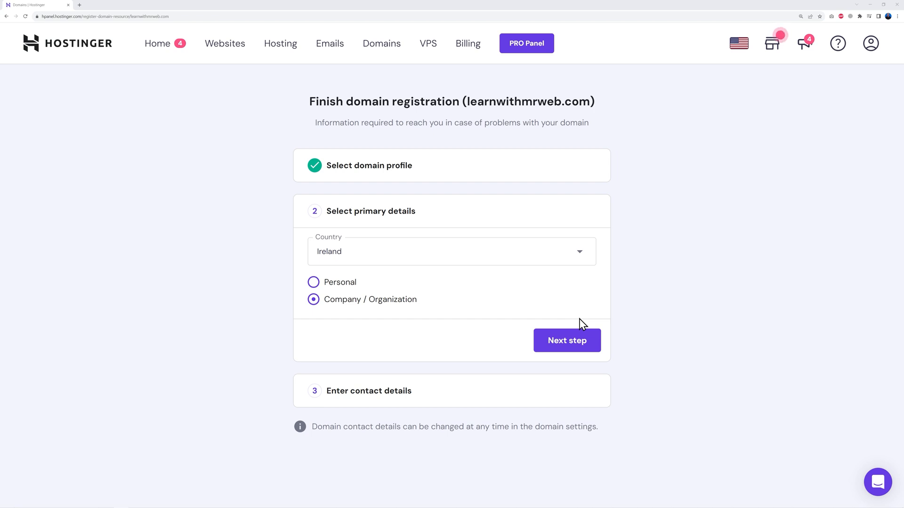
Step: Finish registering learnwithmrweb.com as a company in Ireland with the prefilled contact details, and refresh its domain overview
left_click(577, 348)
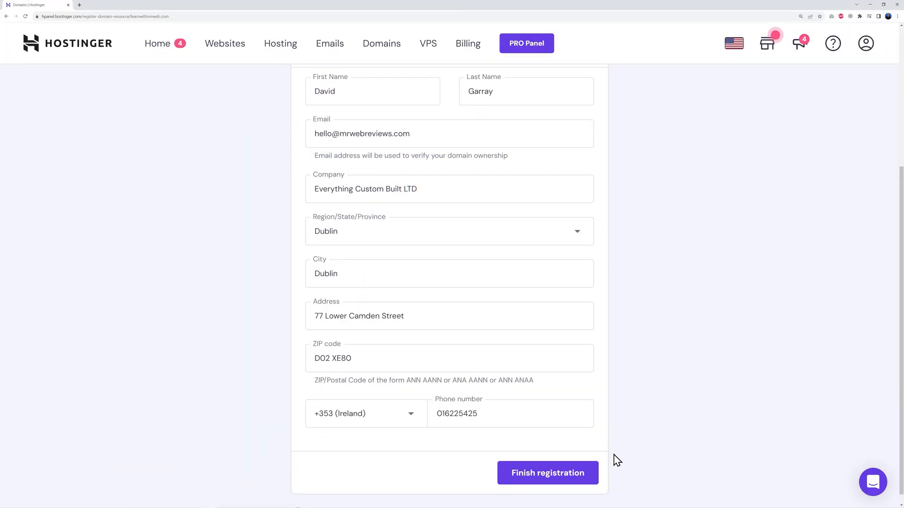
left_click(546, 480)
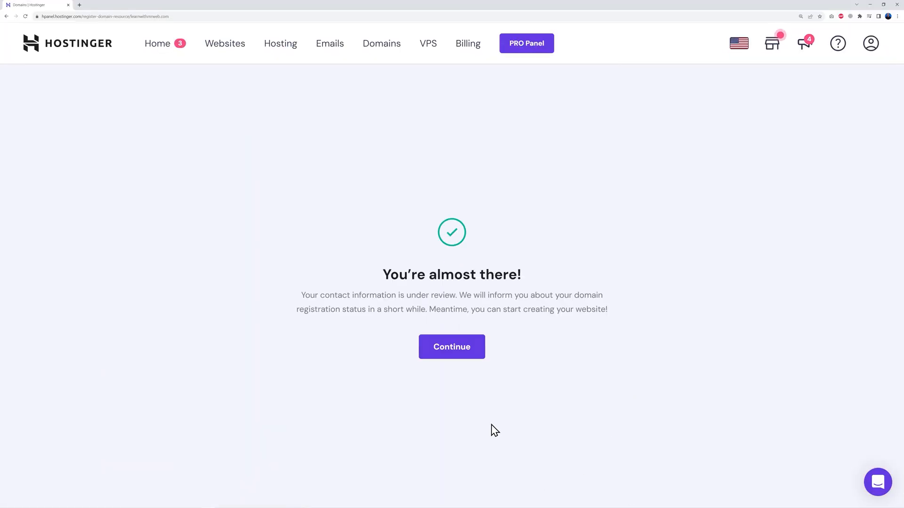
left_click(452, 348)
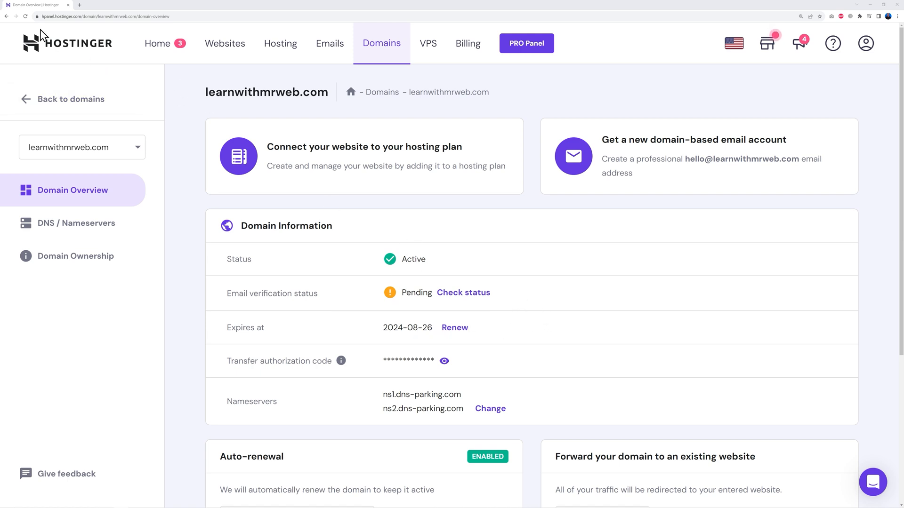
left_click(26, 17)
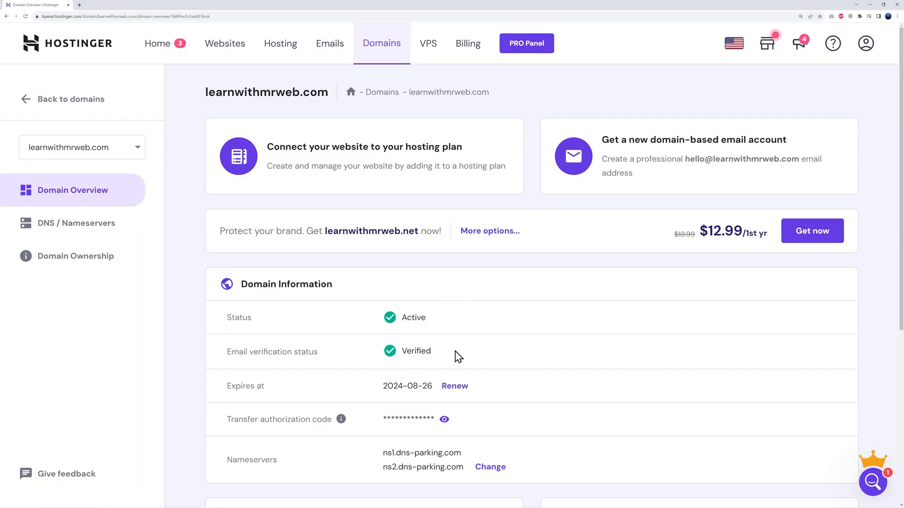
Step: Start setting up the first Business Web Hosting plan without the personalized survey, creating a new website from scratch
left_click(164, 49)
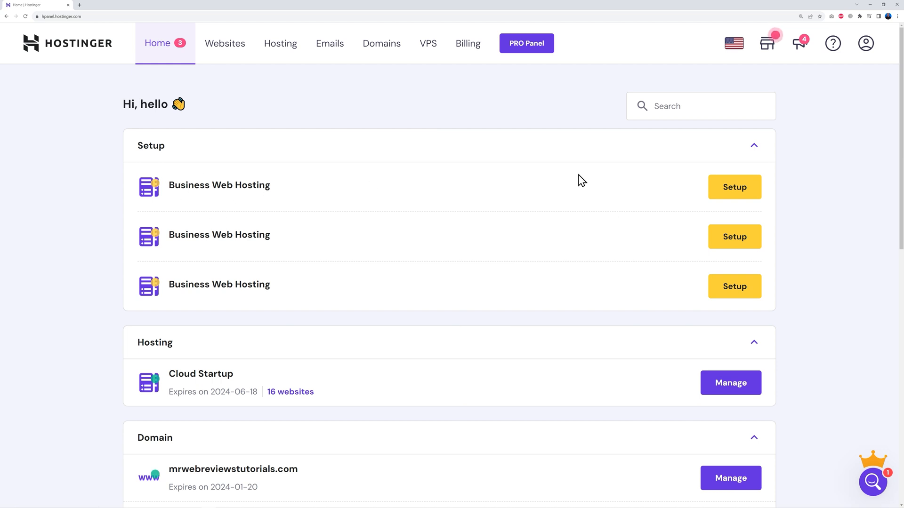
left_click(735, 192)
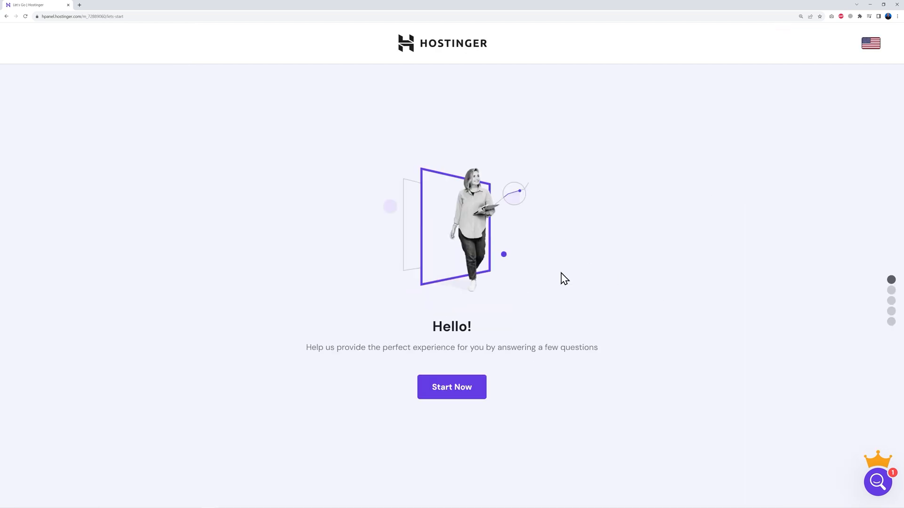
left_click(469, 395)
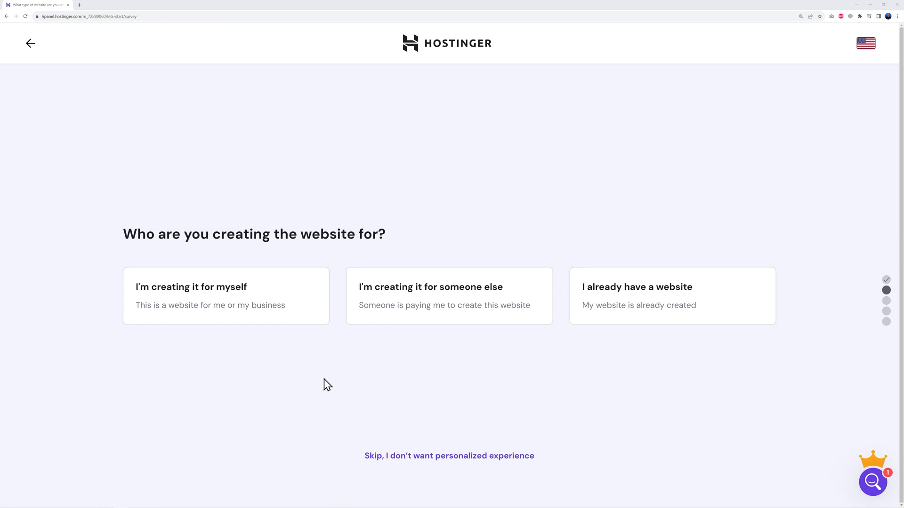
left_click(437, 458)
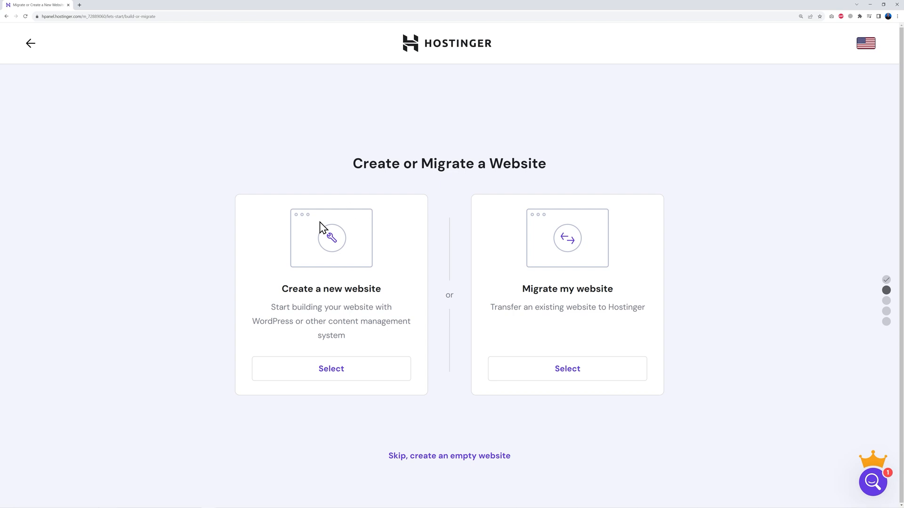
left_click(335, 372)
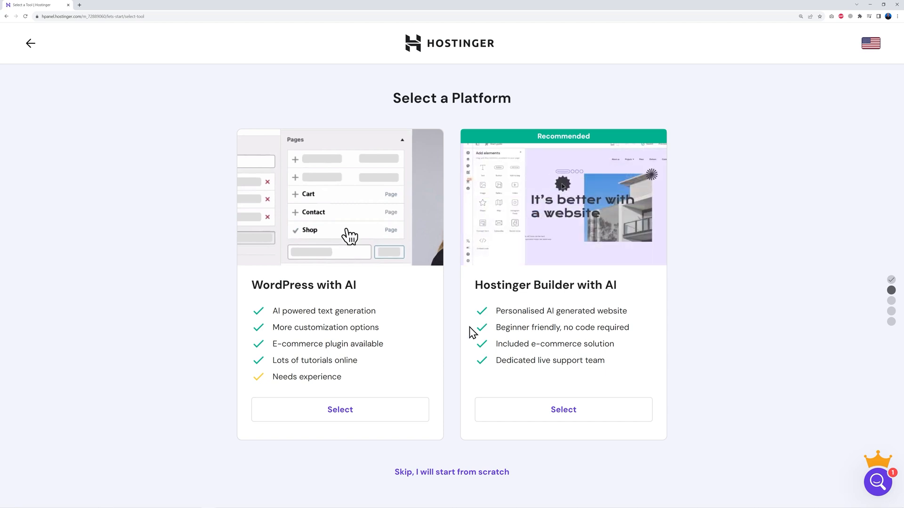
left_click(452, 479)
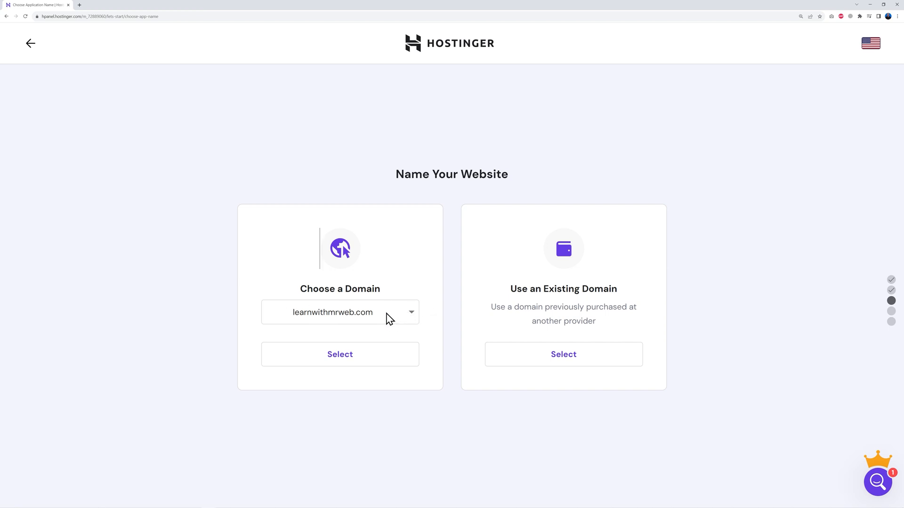
Step: Choose learnwithmrweb.com as the domain for the new website
left_click(396, 316)
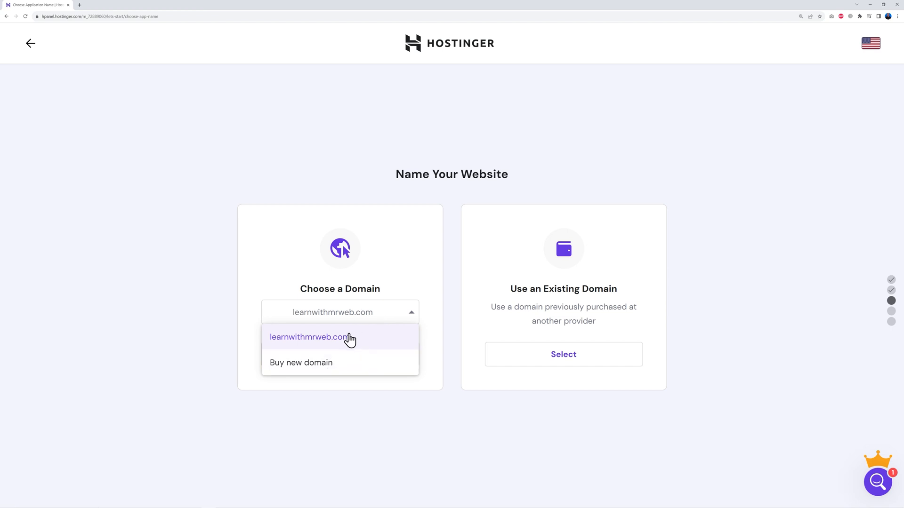
left_click(346, 342)
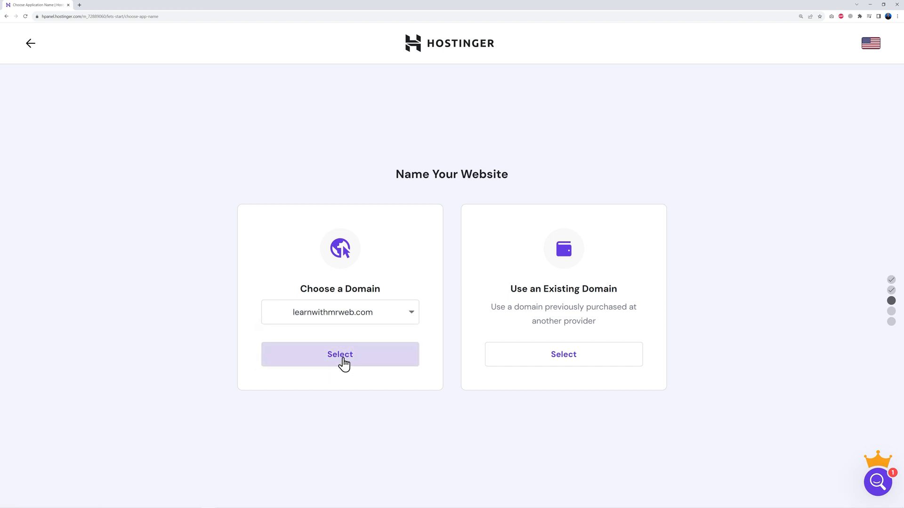
left_click(343, 360)
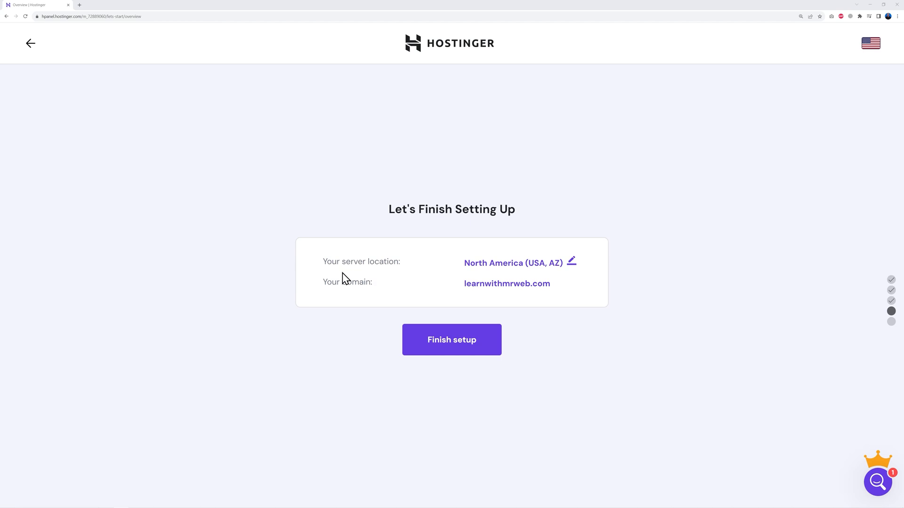
Step: Change the server location to Europe (United Kingdom) and finish the website setup
left_click(571, 262)
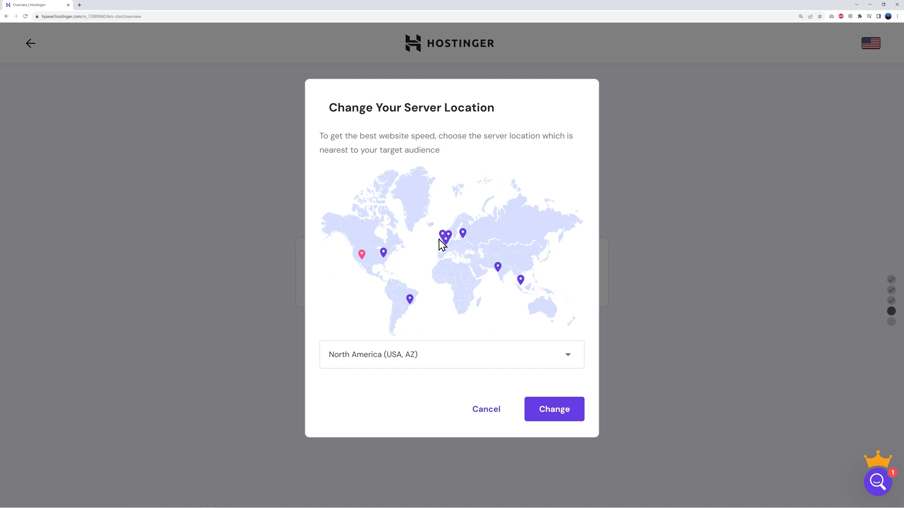
left_click(566, 356)
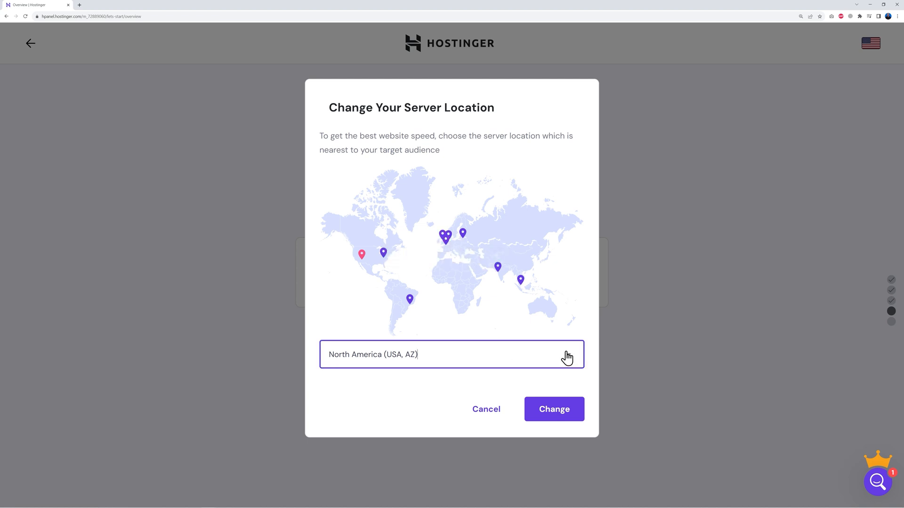
scroll(510, 437, "down", 1)
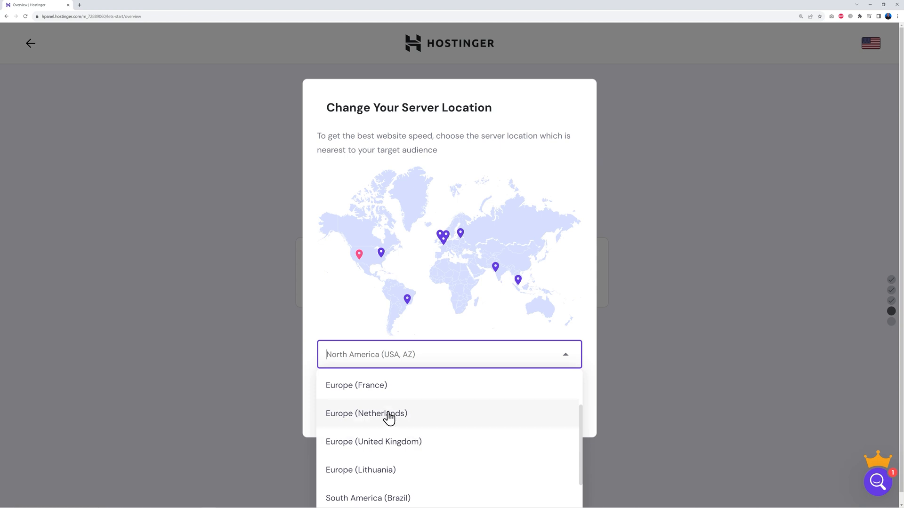
left_click(399, 445)
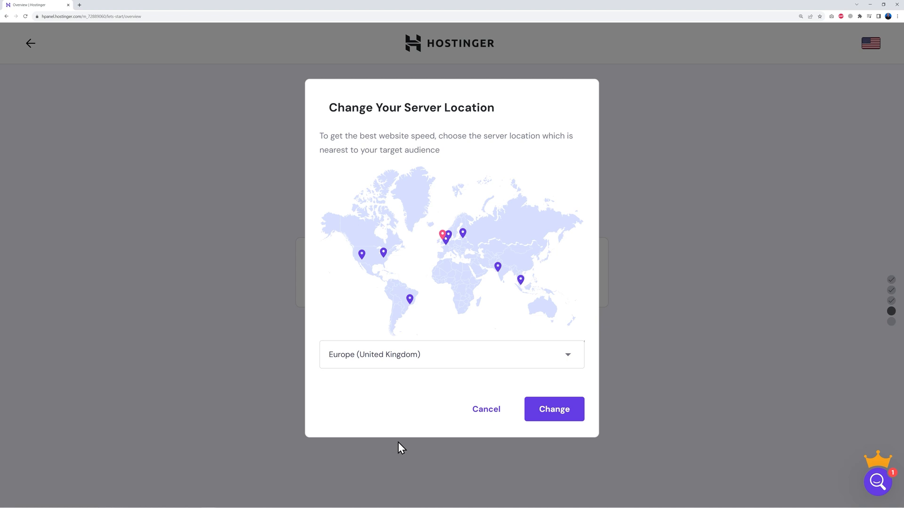
left_click(554, 419)
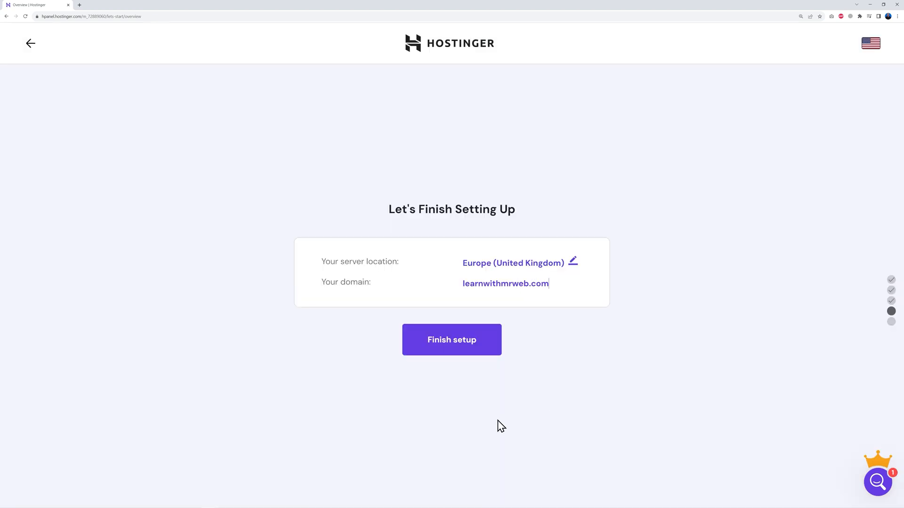
left_click(452, 347)
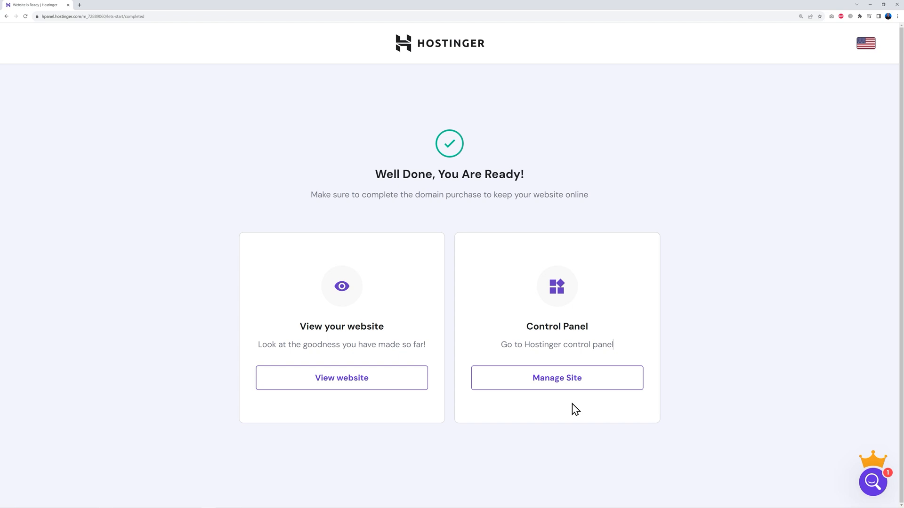
Step: Open the management dashboard for learnwithmrweb.com and select the Titan Free Email plan for its free email
left_click(563, 387)
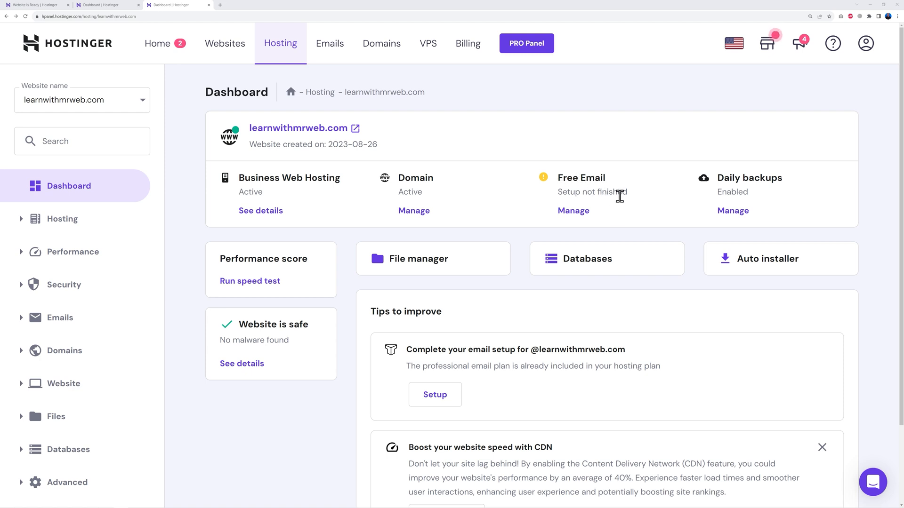
left_click(575, 213)
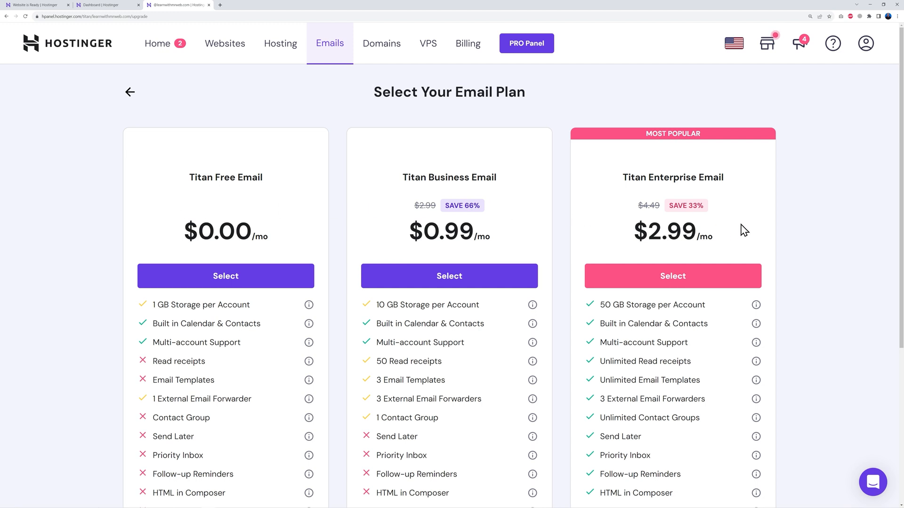
left_click(226, 282)
left_click(185, 238)
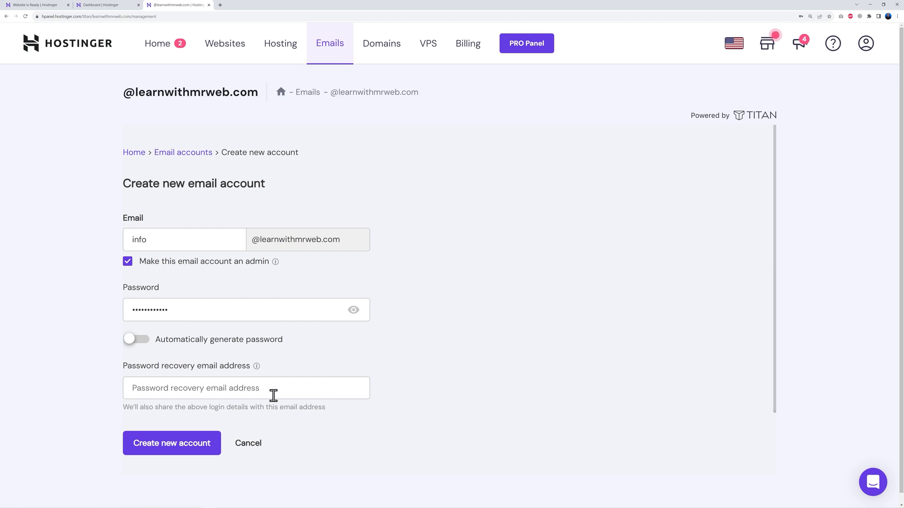
left_click(270, 390)
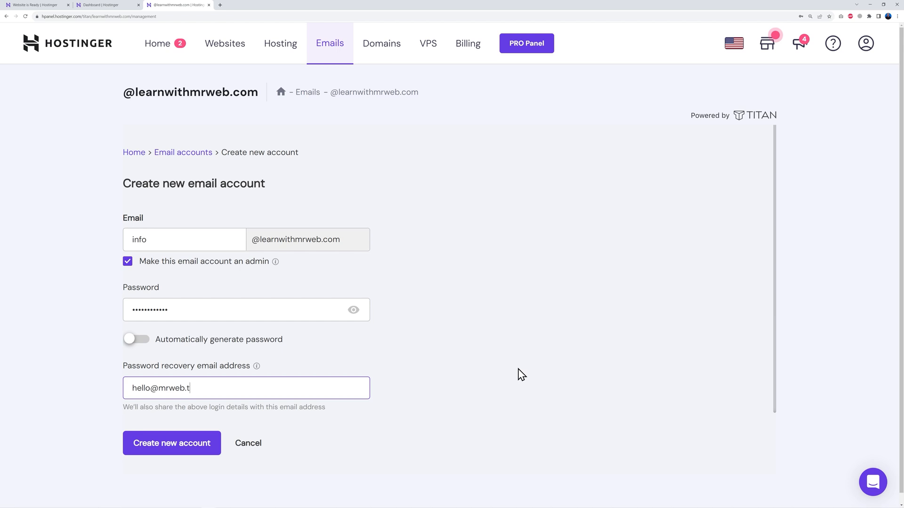
left_click(191, 454)
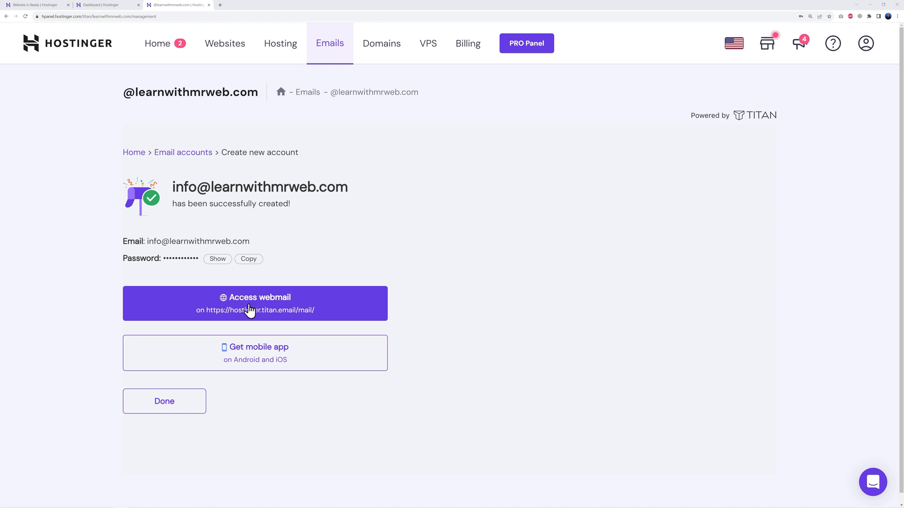
Step: Open the webmail for the new email account and log in with the account password
left_click(282, 306)
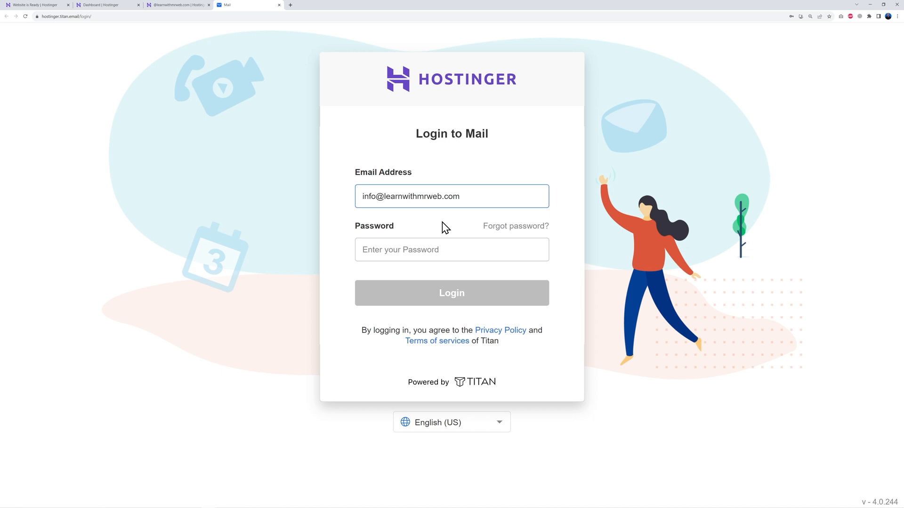
left_click(402, 245)
key("ctrl+v")
left_click(473, 302)
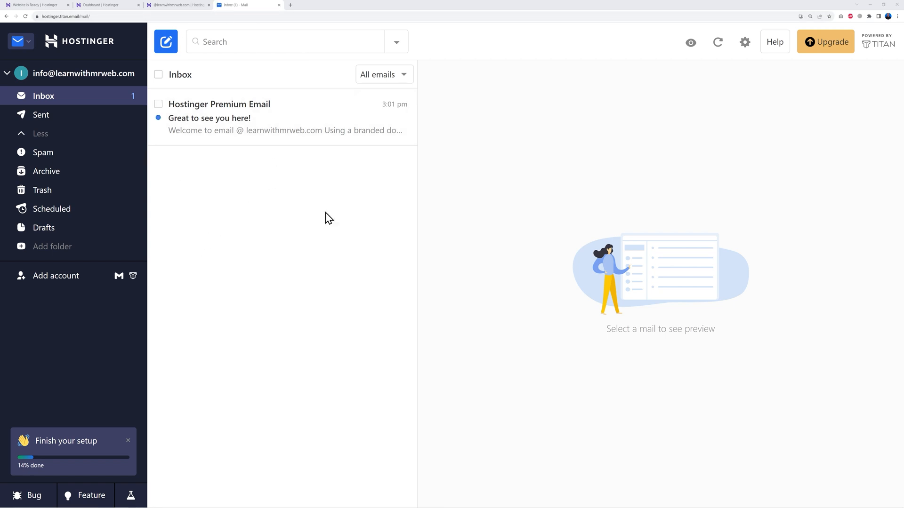
Step: Return to the learnwithmrweb.com hosting dashboard and select WordPress in the Auto Installer
left_click(107, 5)
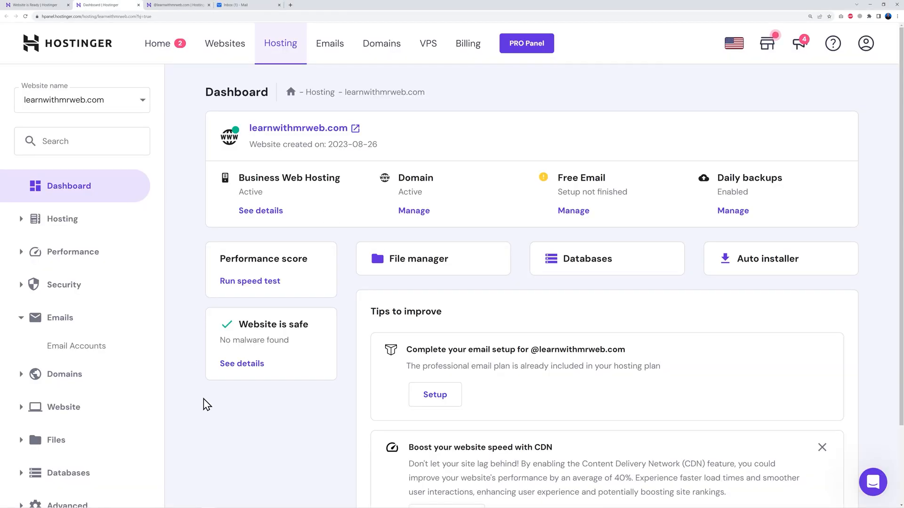
scroll(211, 407, "down", 2)
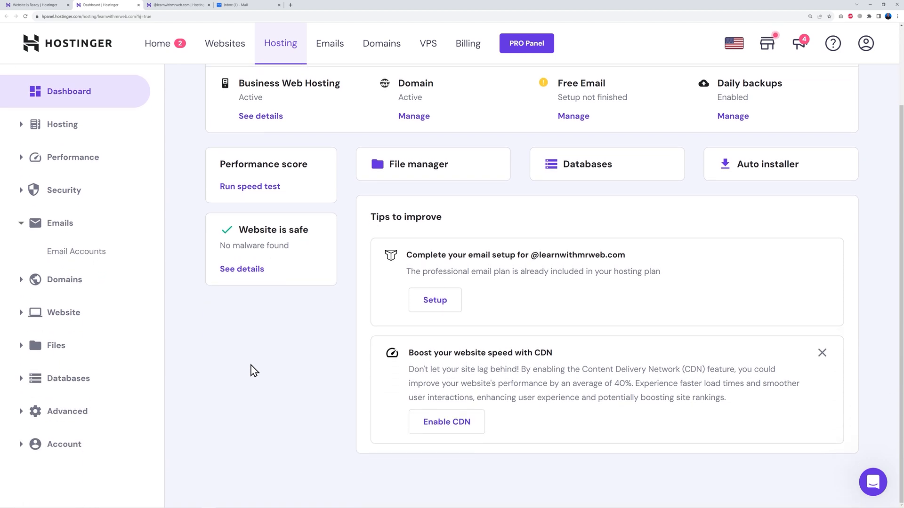
left_click(21, 316)
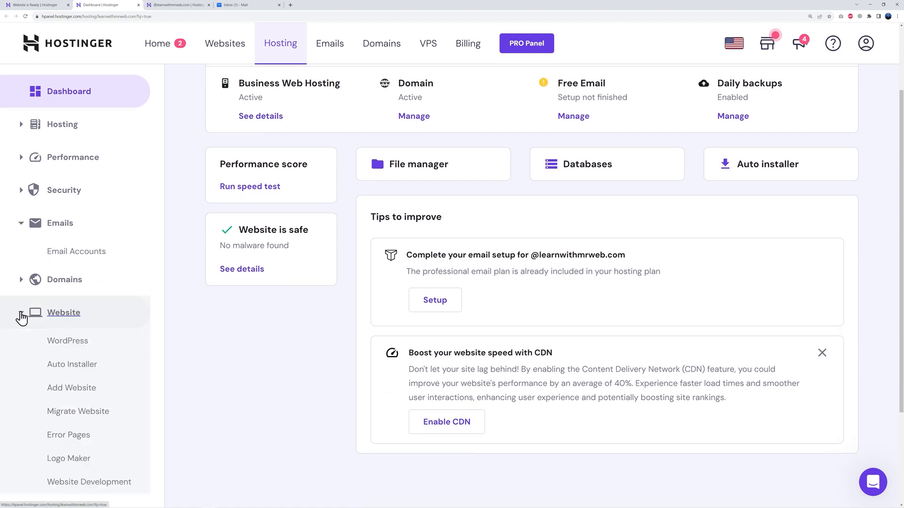
scroll(210, 332, "down", 1)
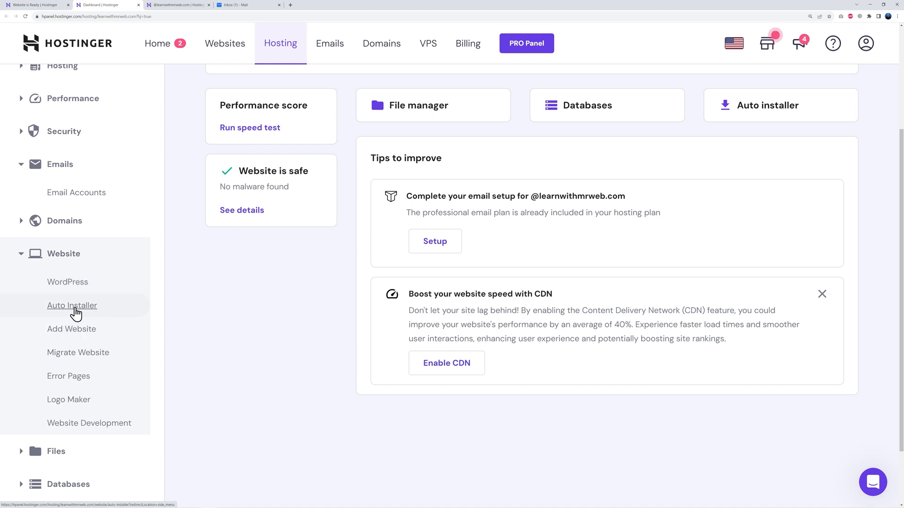
left_click(73, 310)
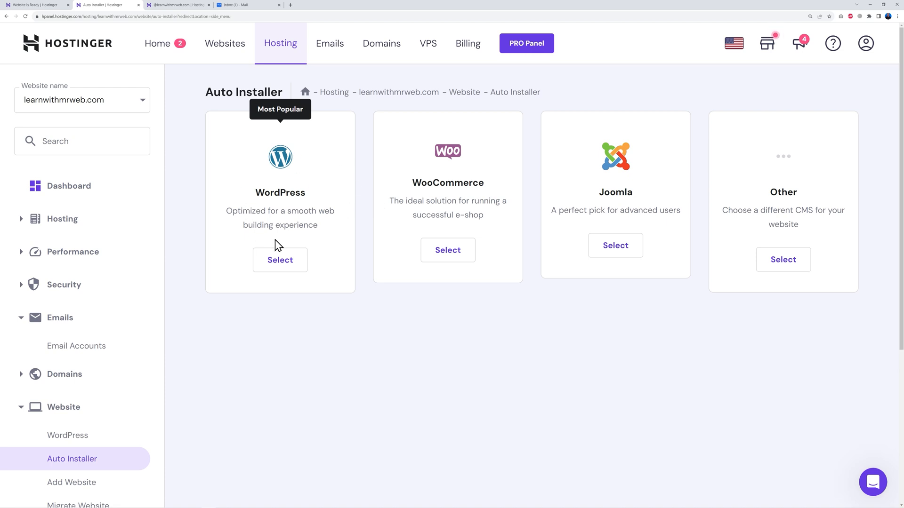
left_click(277, 267)
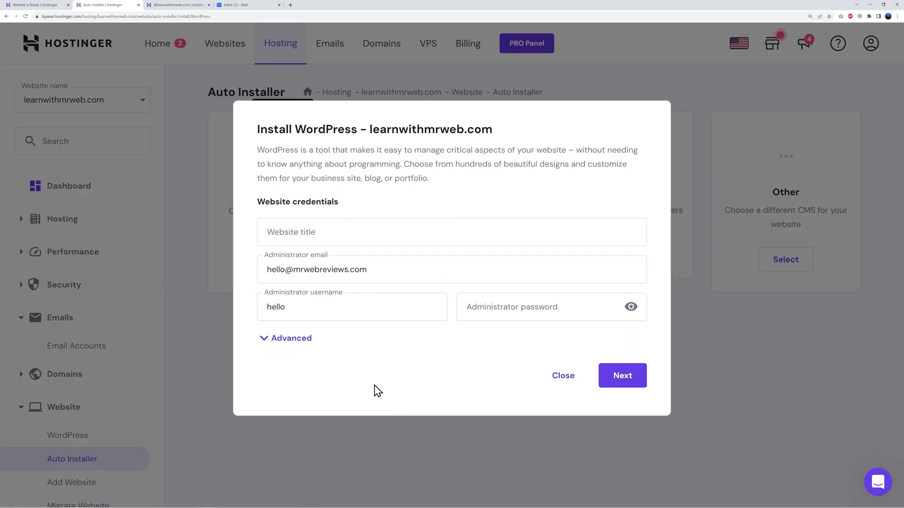
Step: Install WordPress titled Learn with Mr Web with the administrator password filled in, set to always update to the latest available version
left_click(393, 233)
type("Learn with Mr Web")
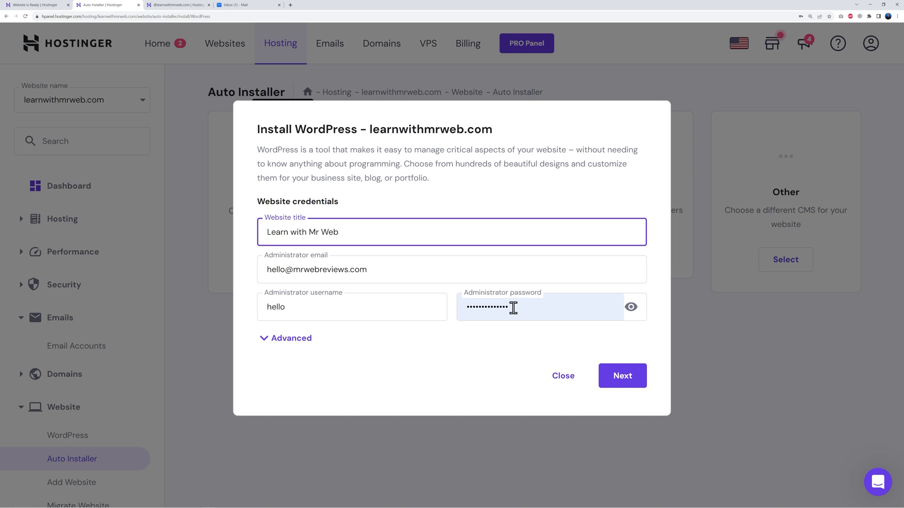
left_click(624, 379)
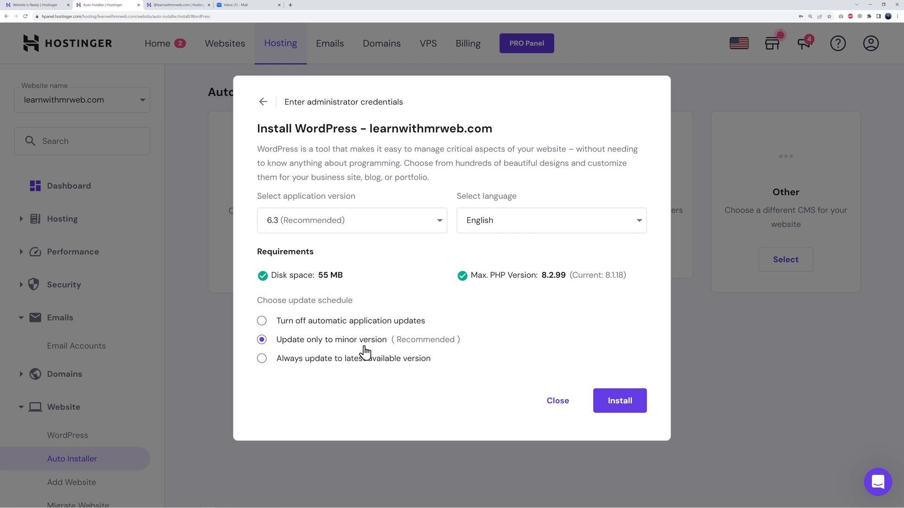
left_click(262, 359)
left_click(624, 403)
Step: Review the WordPress core, speed and security settings for Learn with Mr Web, and open the website for editing in WordPress Admin
scroll(424, 287, "down", 3)
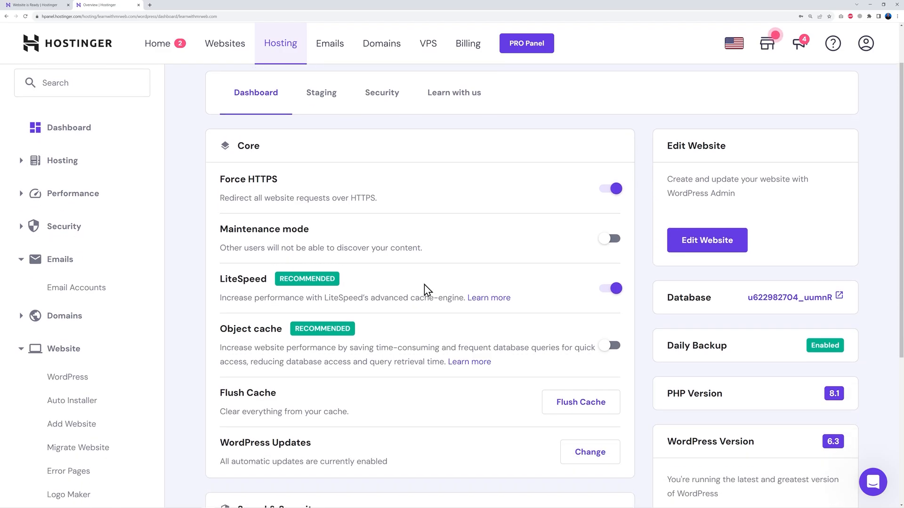
scroll(425, 292, "down", 3)
scroll(451, 301, "up", 3)
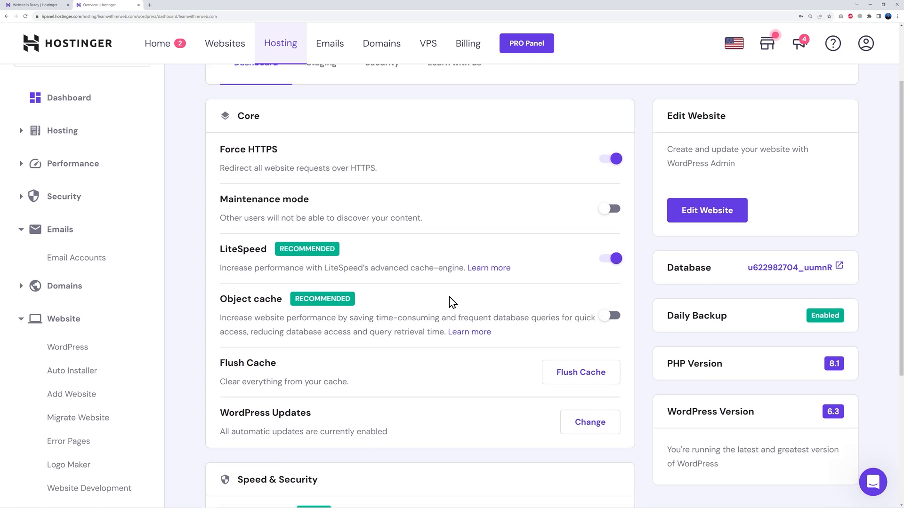
scroll(451, 303, "down", 5)
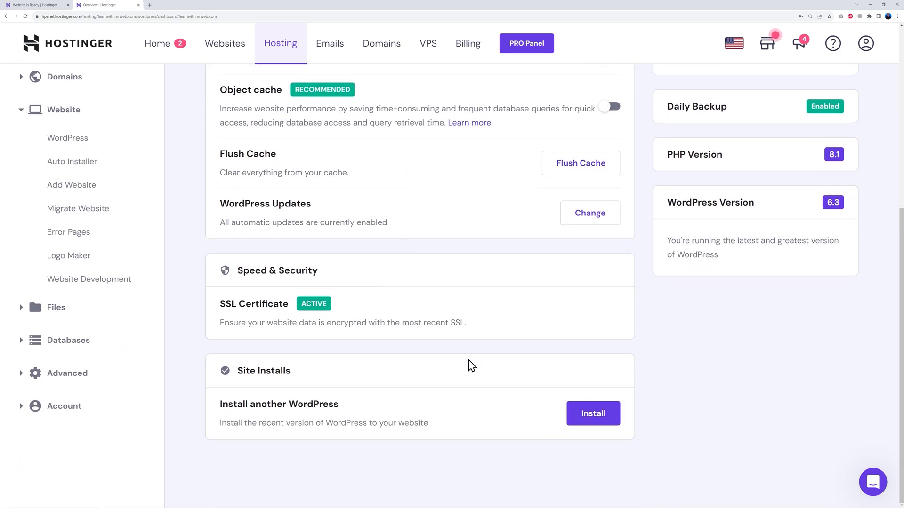
scroll(470, 366, "up", 6)
scroll(456, 325, "down", 1)
scroll(456, 328, "up", 1)
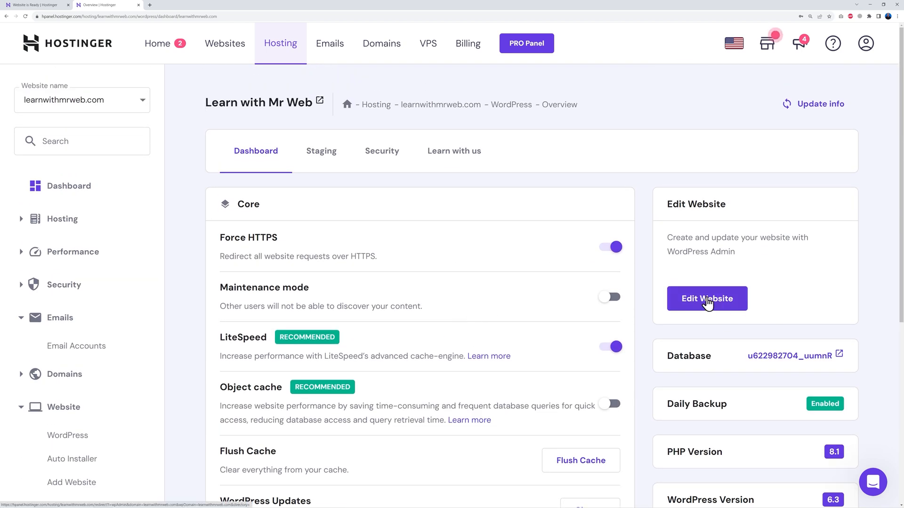
left_click(707, 301)
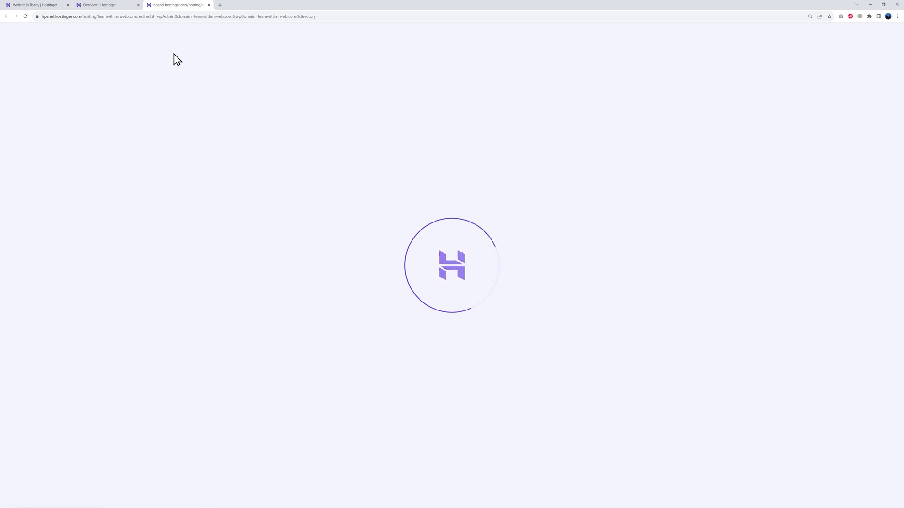